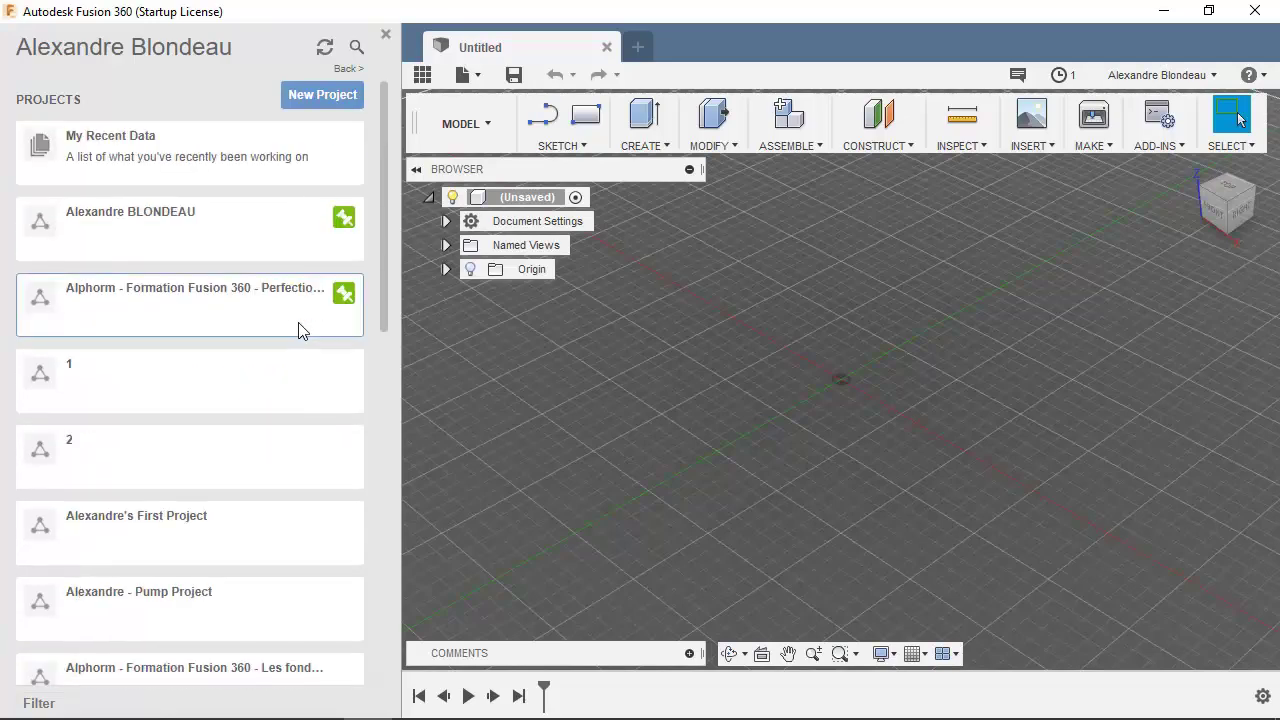
- Open the Alphorm - Formation Fusion 360 - Perfectionnement project from the project list
click(385, 36)
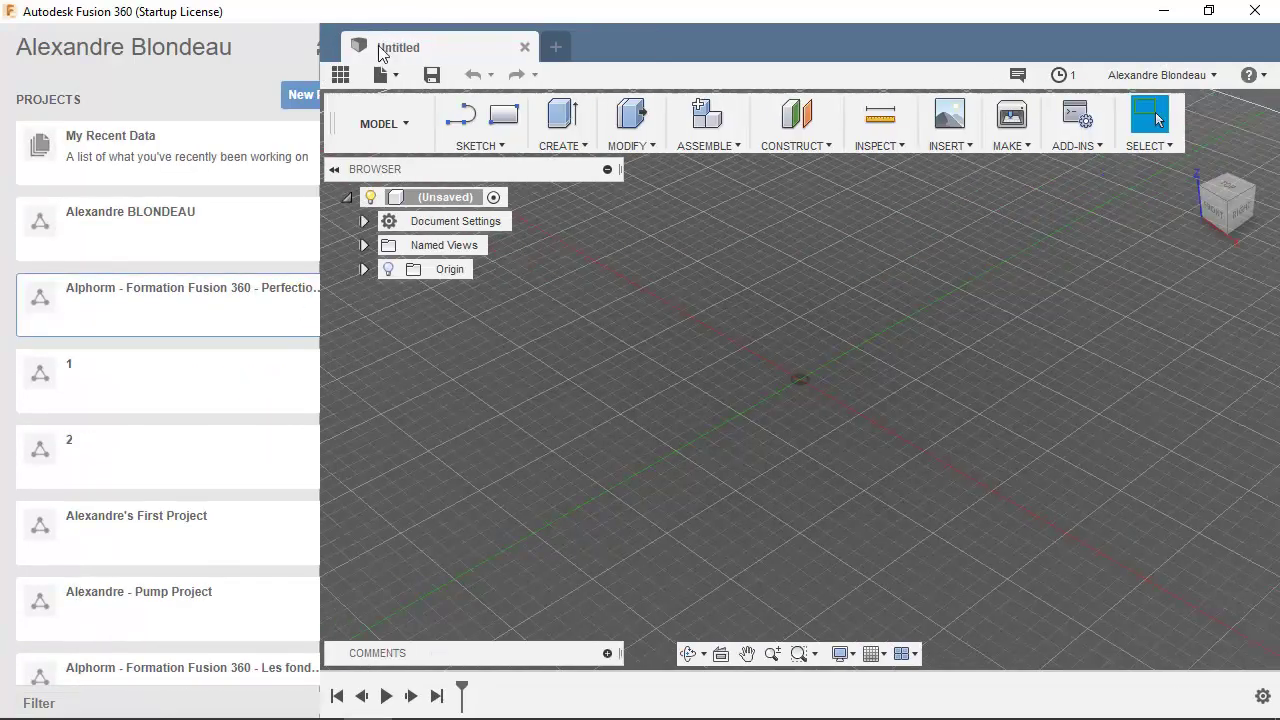
click(20, 75)
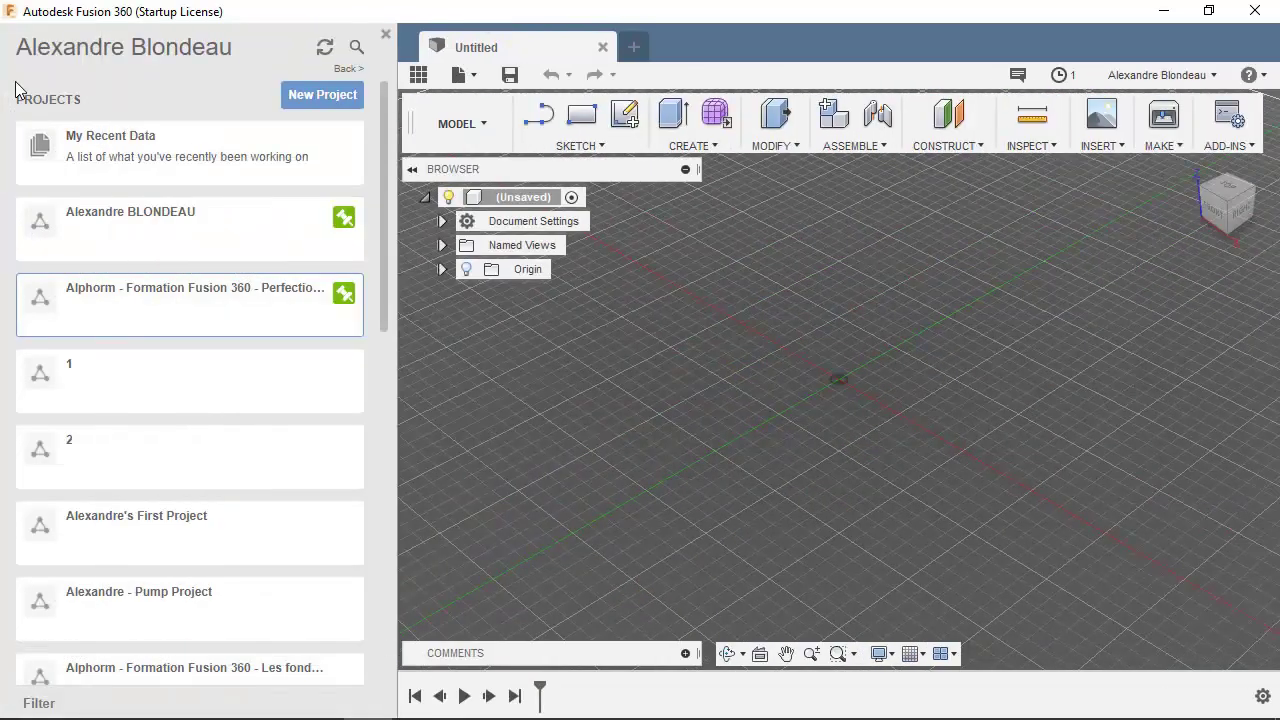
click(206, 302)
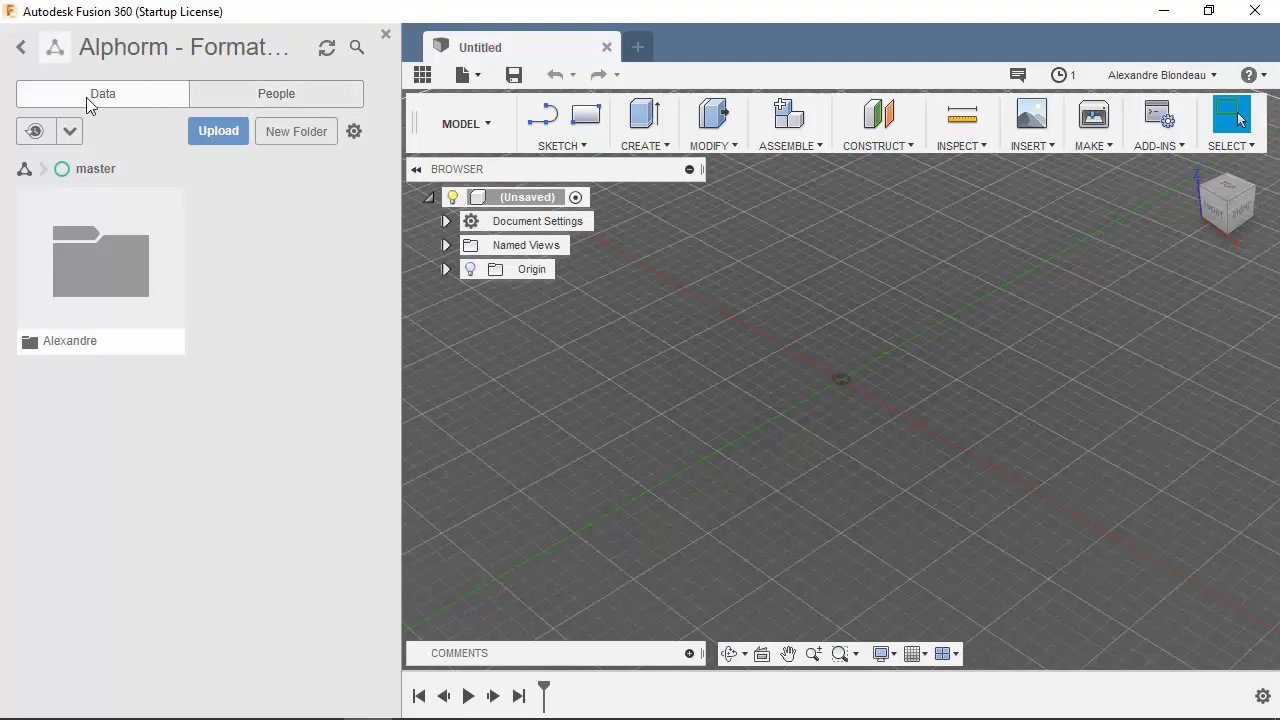
- Create a folder named Formation at the project's master level
click(288, 131)
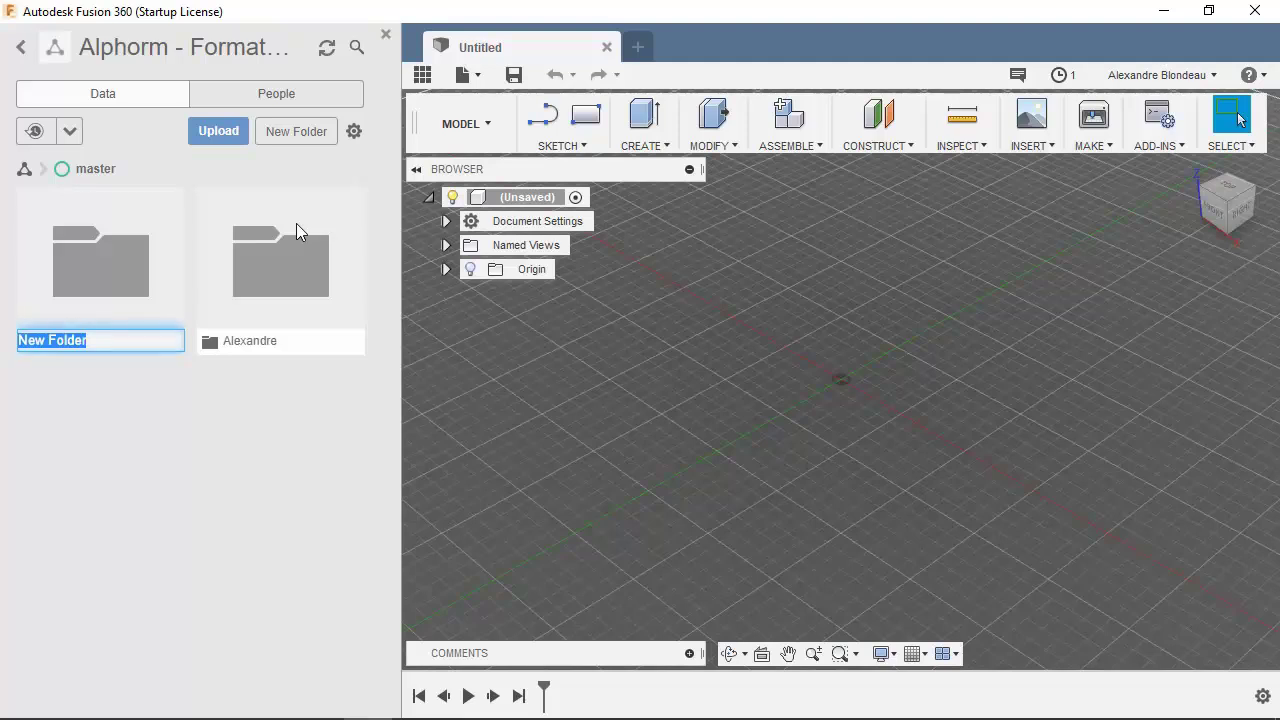
text(Formation)
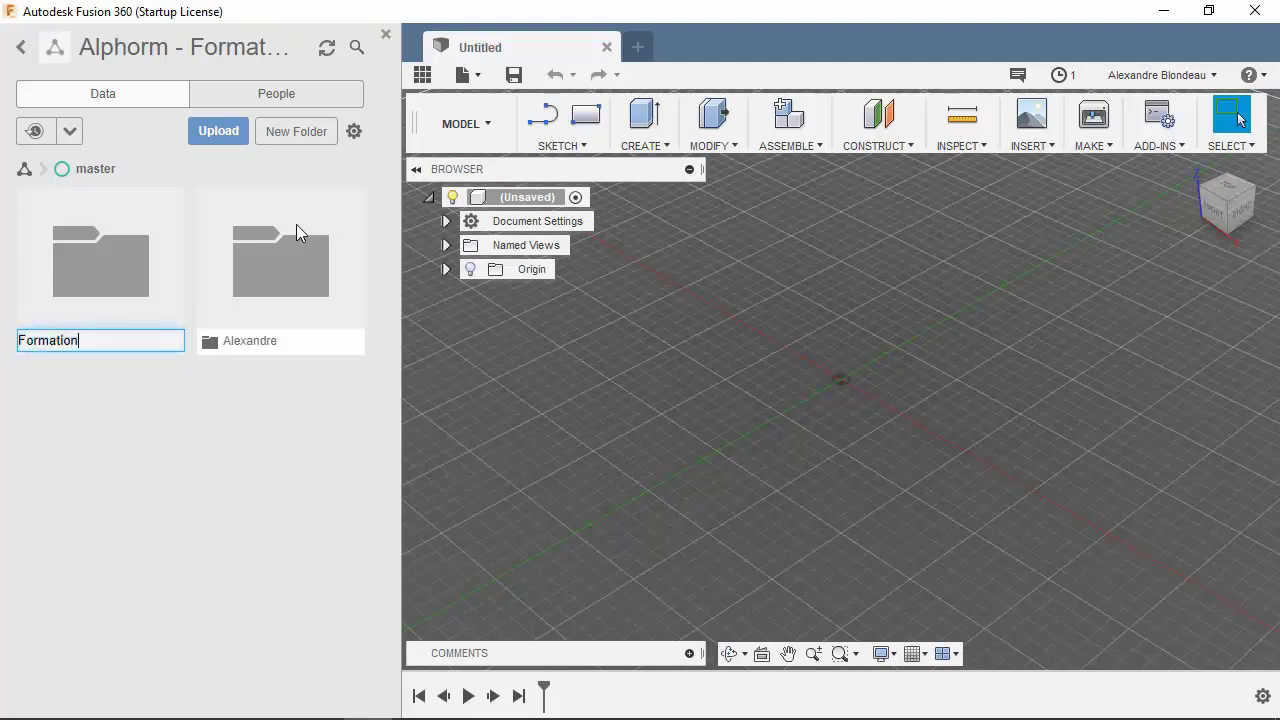
key(Return)
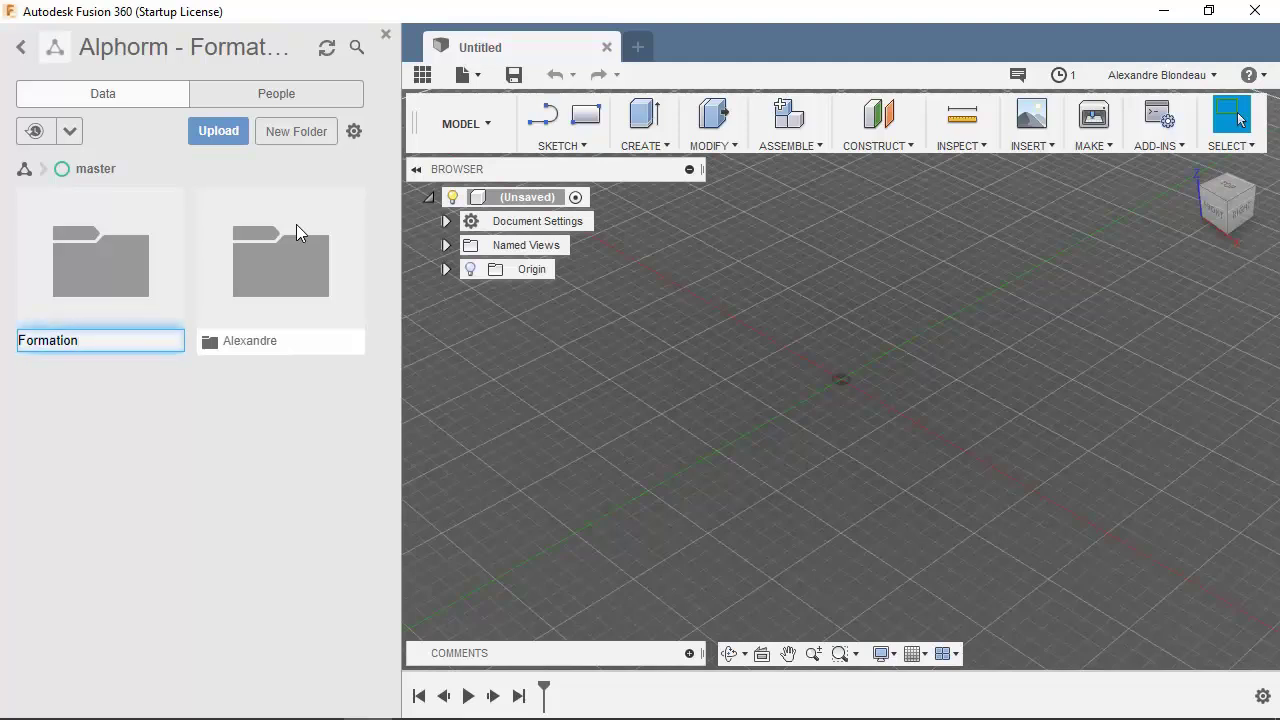
click(100, 456)
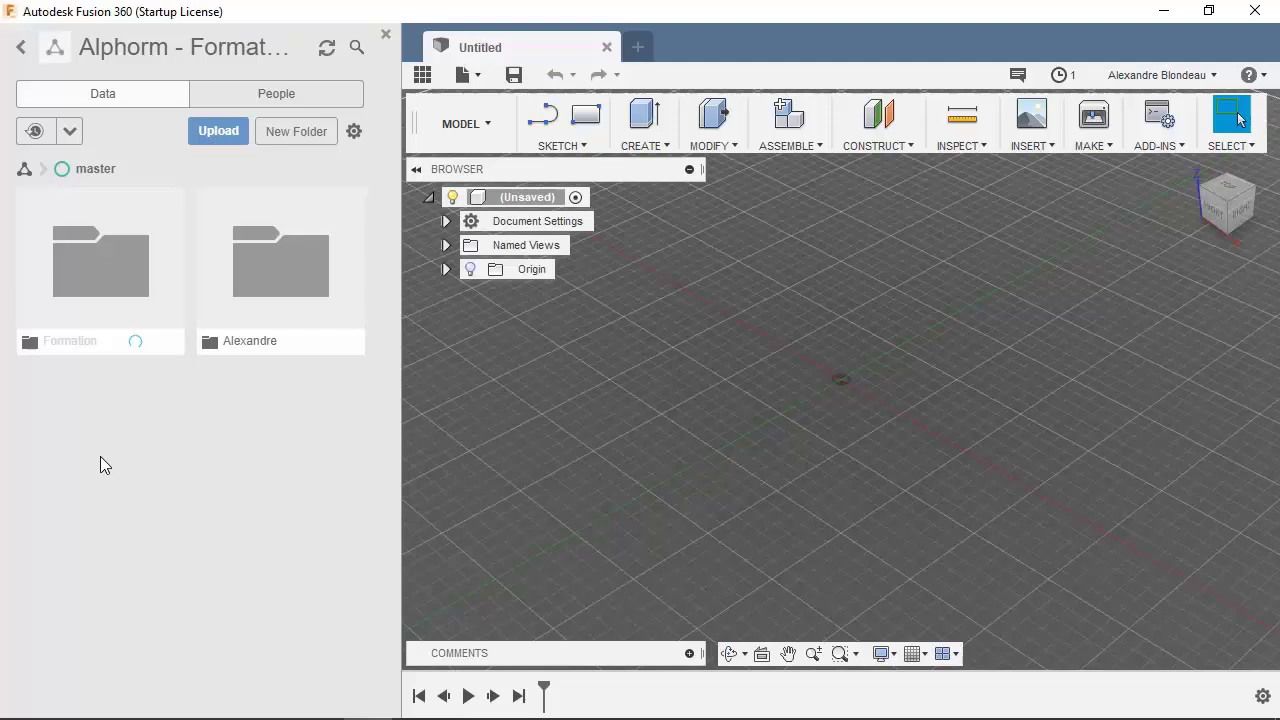
- Create a second folder named Projet at the project's master level
click(291, 139)
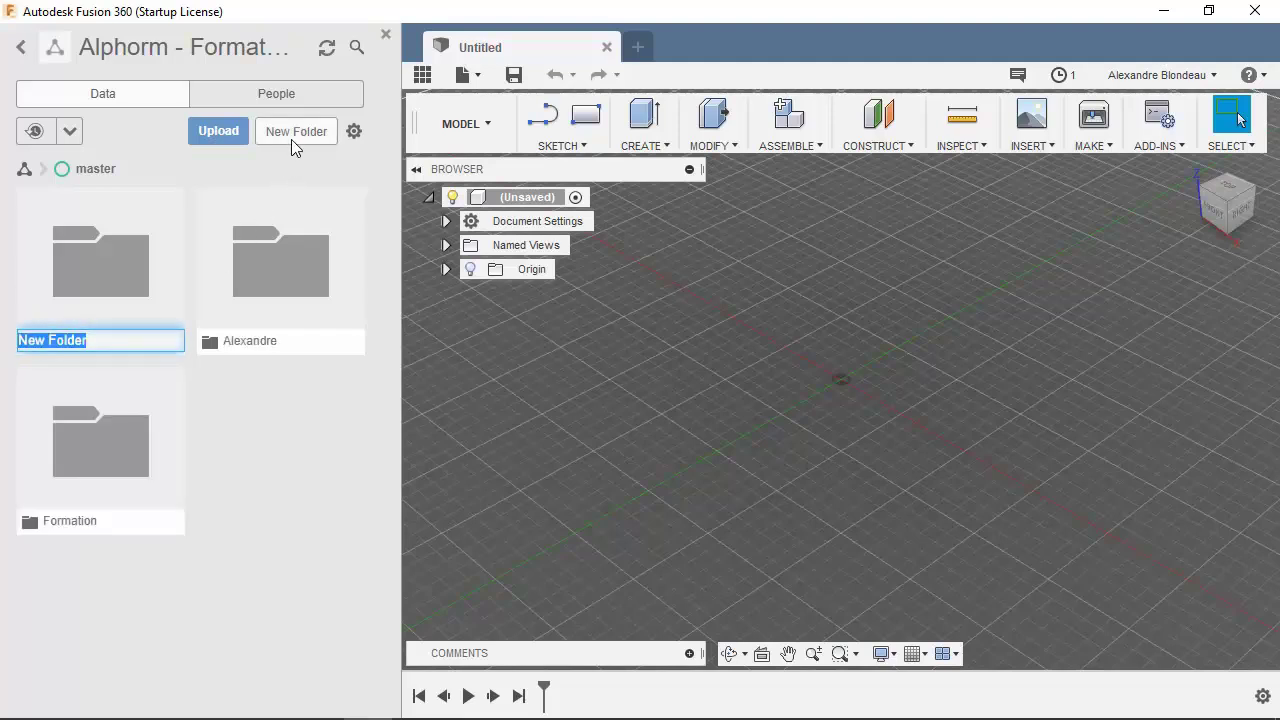
text(Projet)
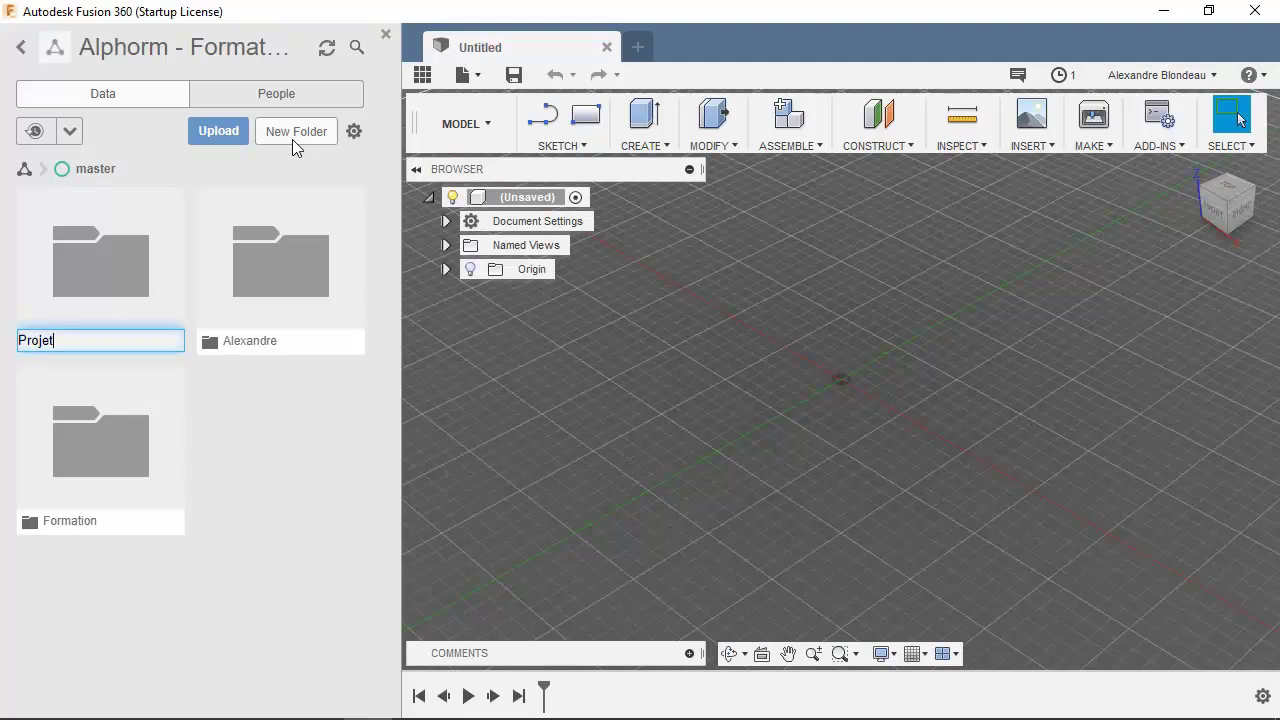
click(275, 433)
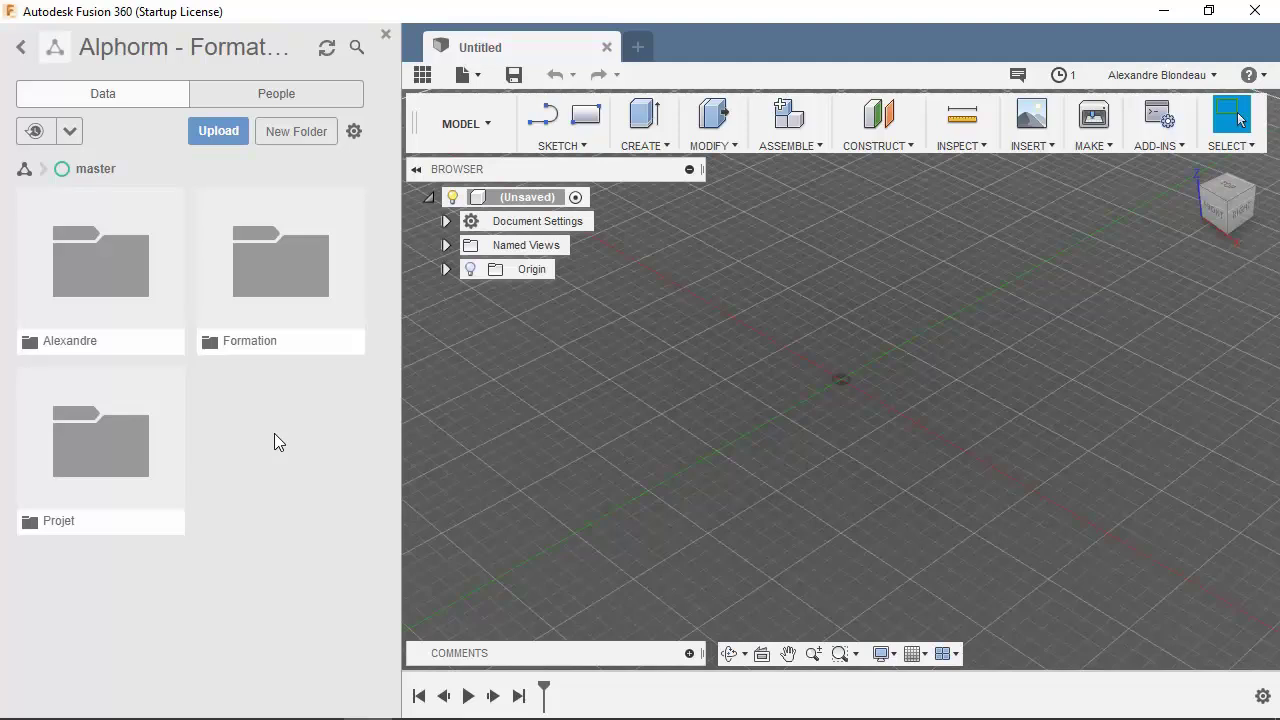
- Look inside the Formation folder and at its display options, and return to the master level
double_click(251, 250)
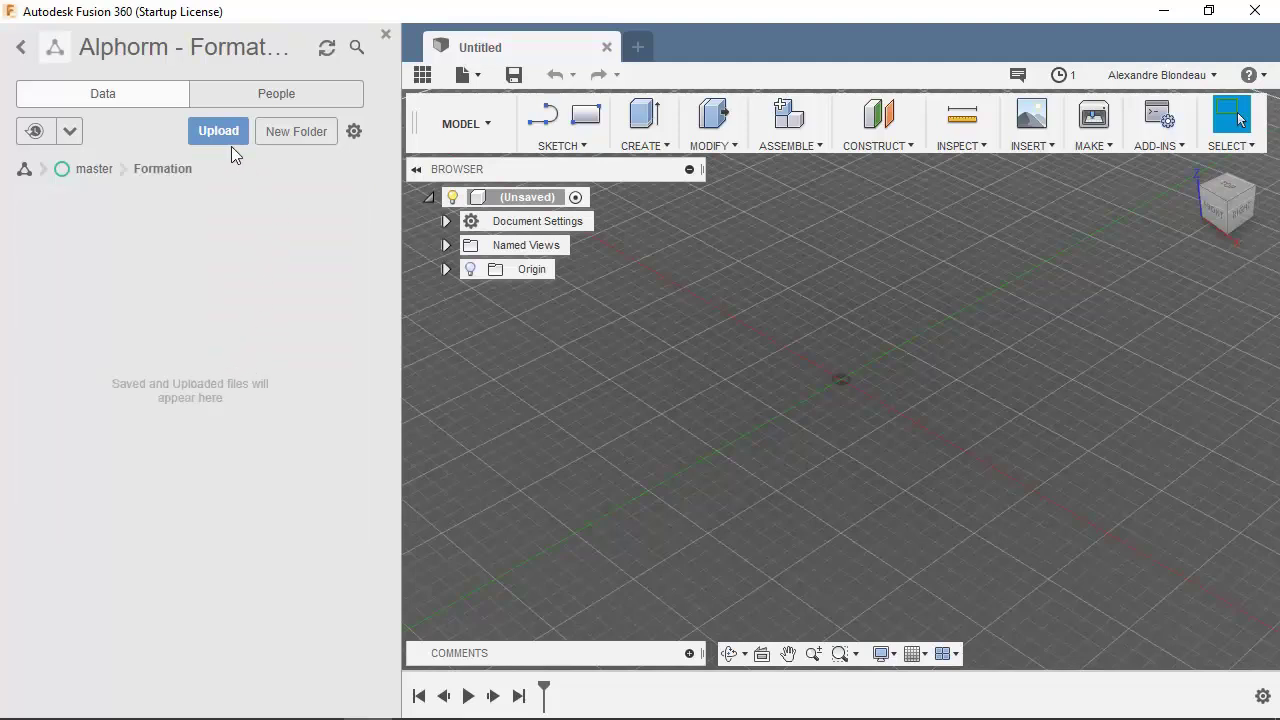
click(354, 132)
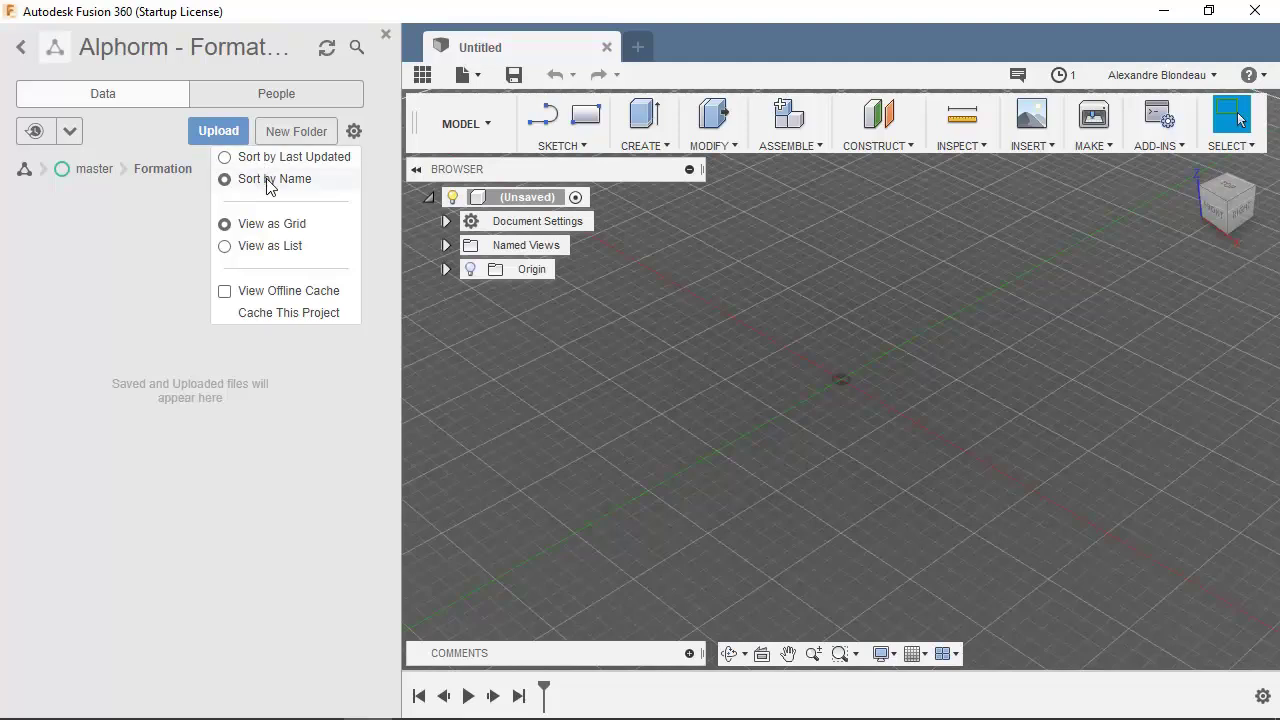
click(97, 174)
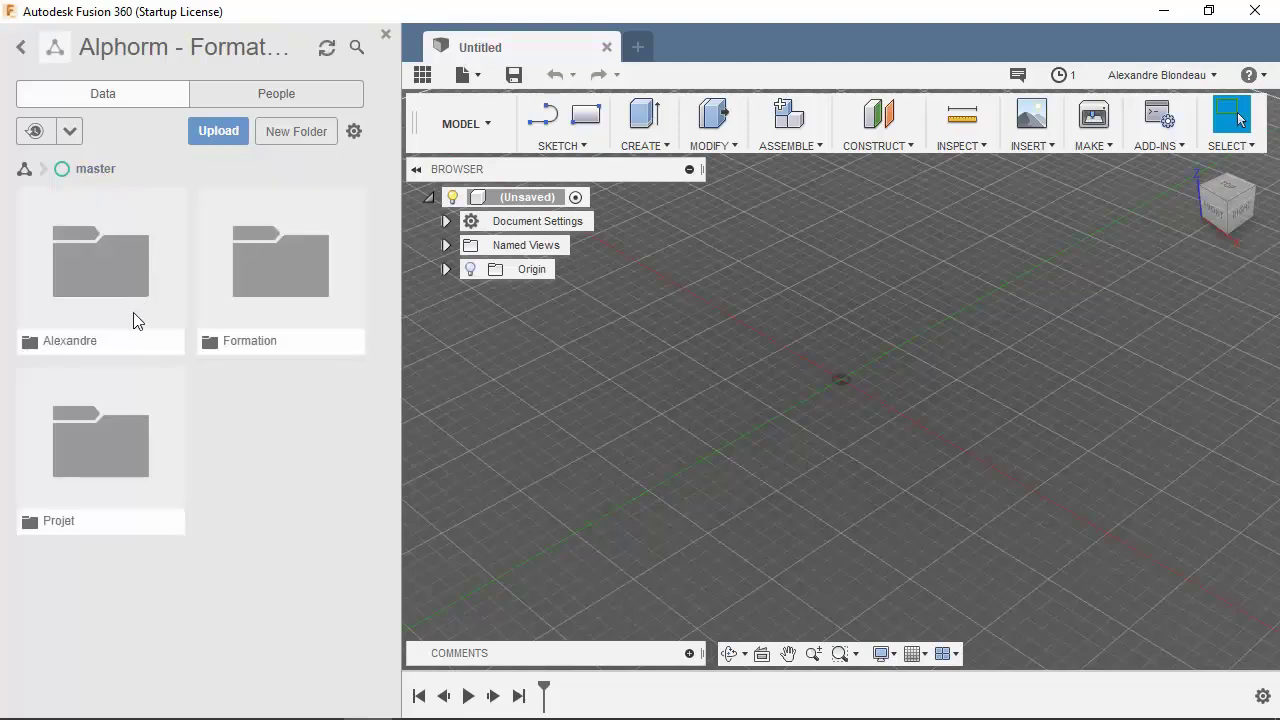
- Sort the project folders by last update and switch the sorting back to name
click(354, 133)
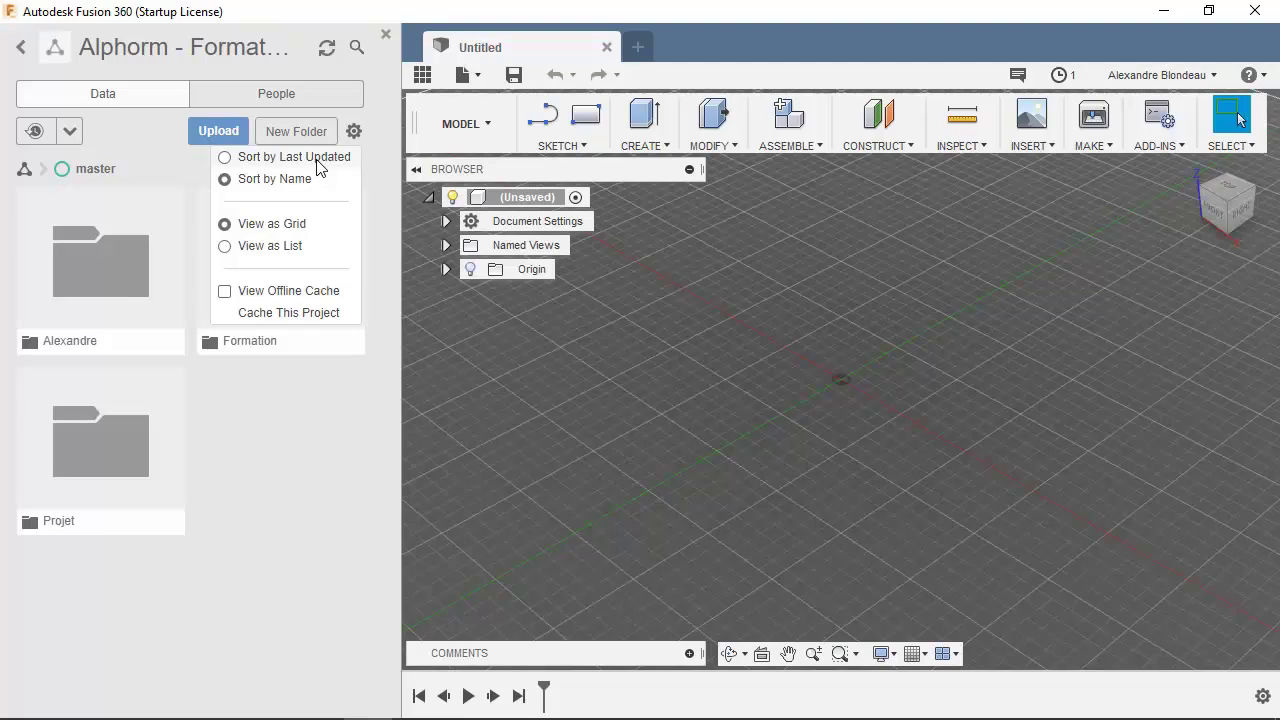
click(318, 160)
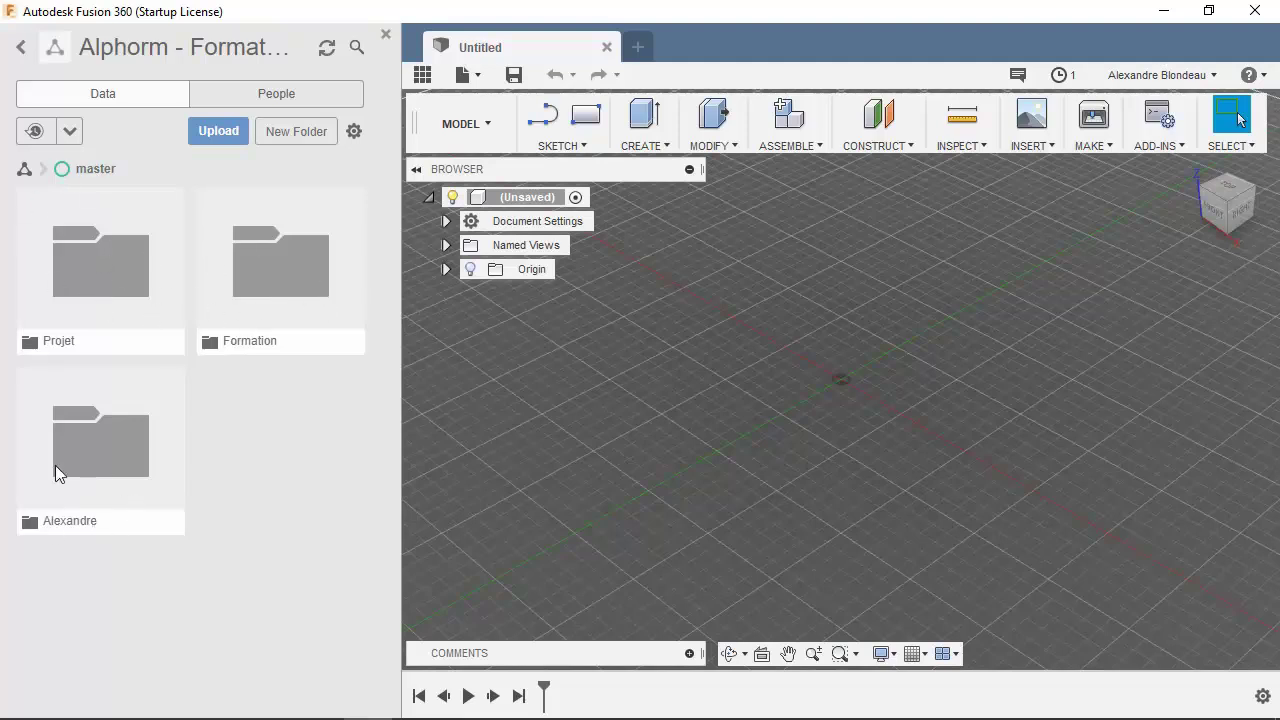
click(353, 134)
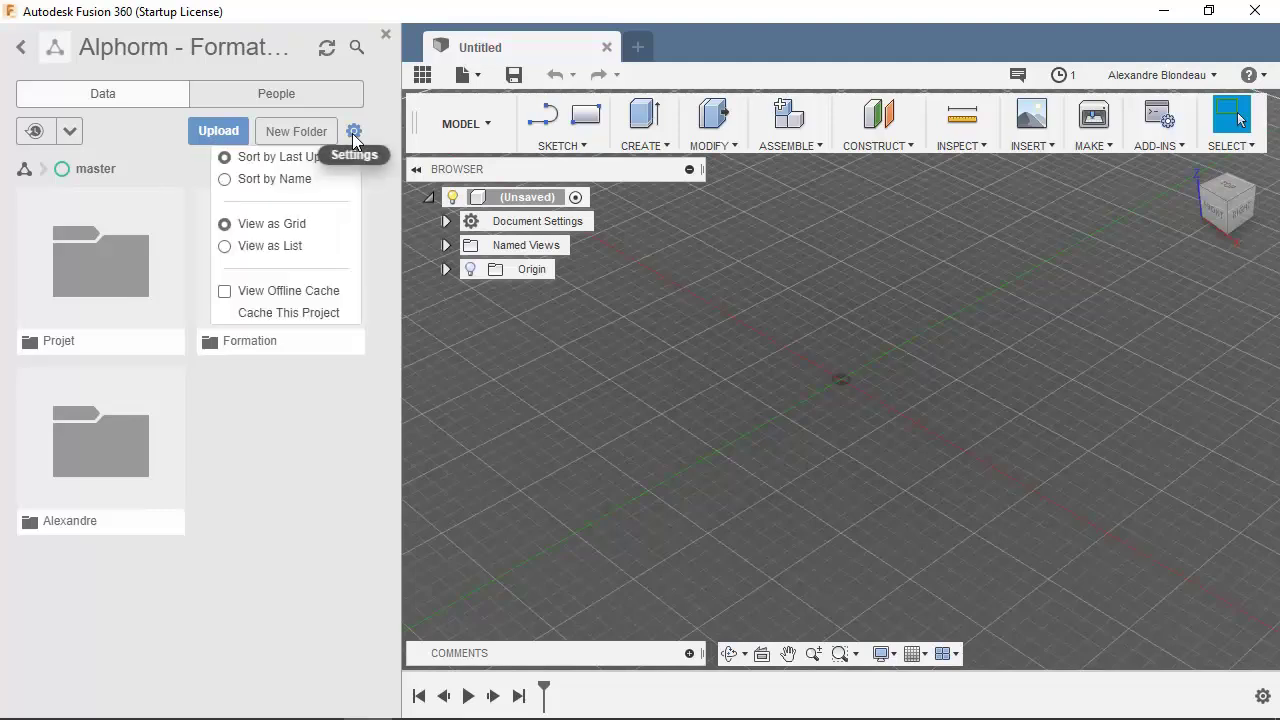
click(278, 181)
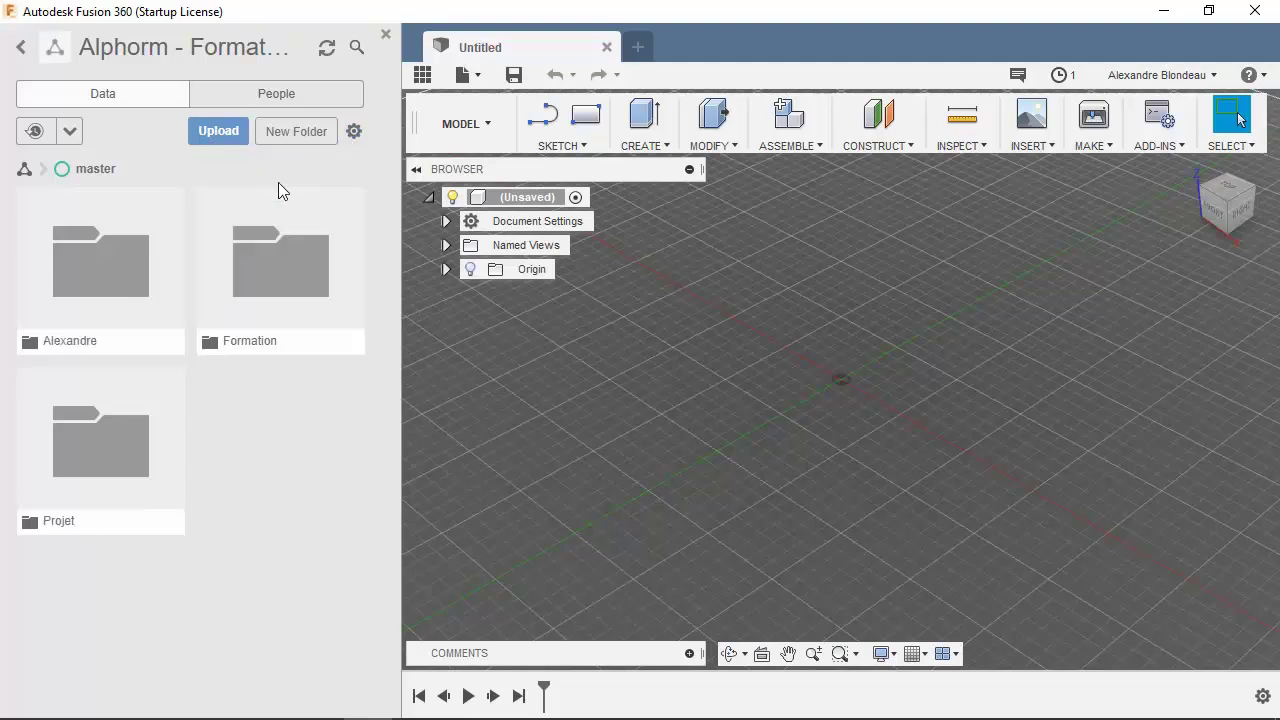
- Compare the list and grid displays of the project folders and leave them shown as a list
click(353, 134)
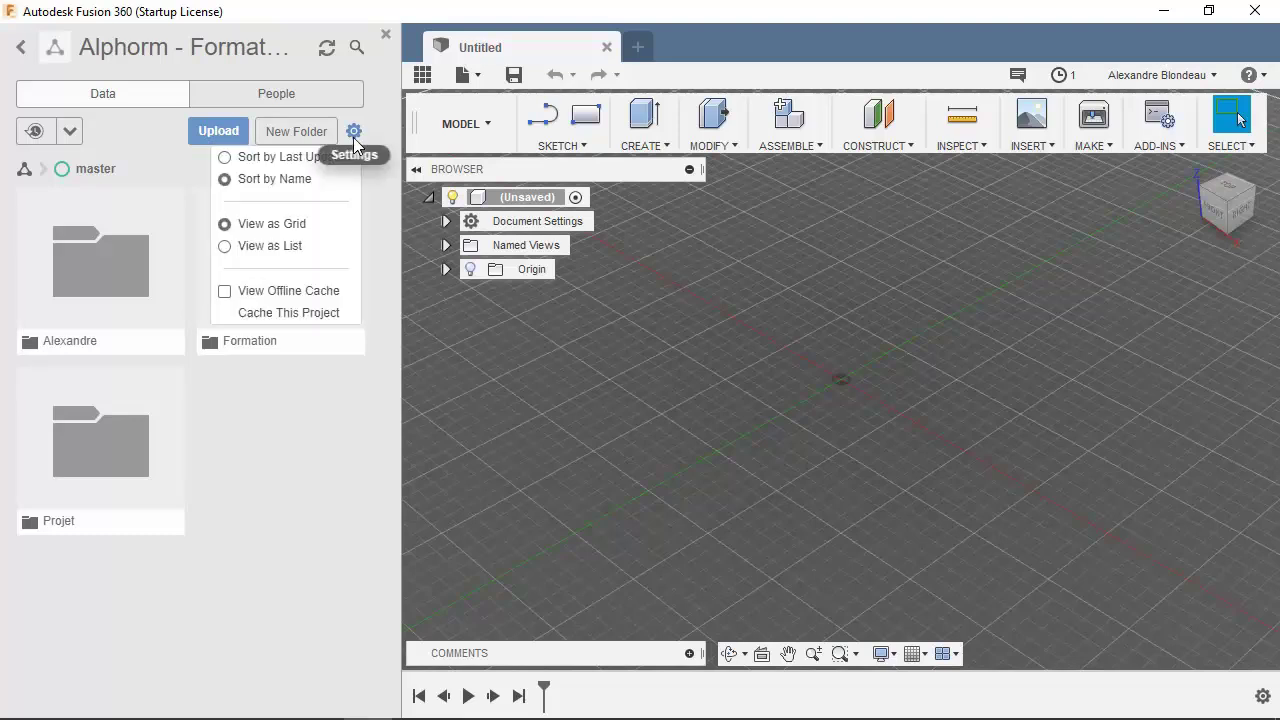
click(265, 246)
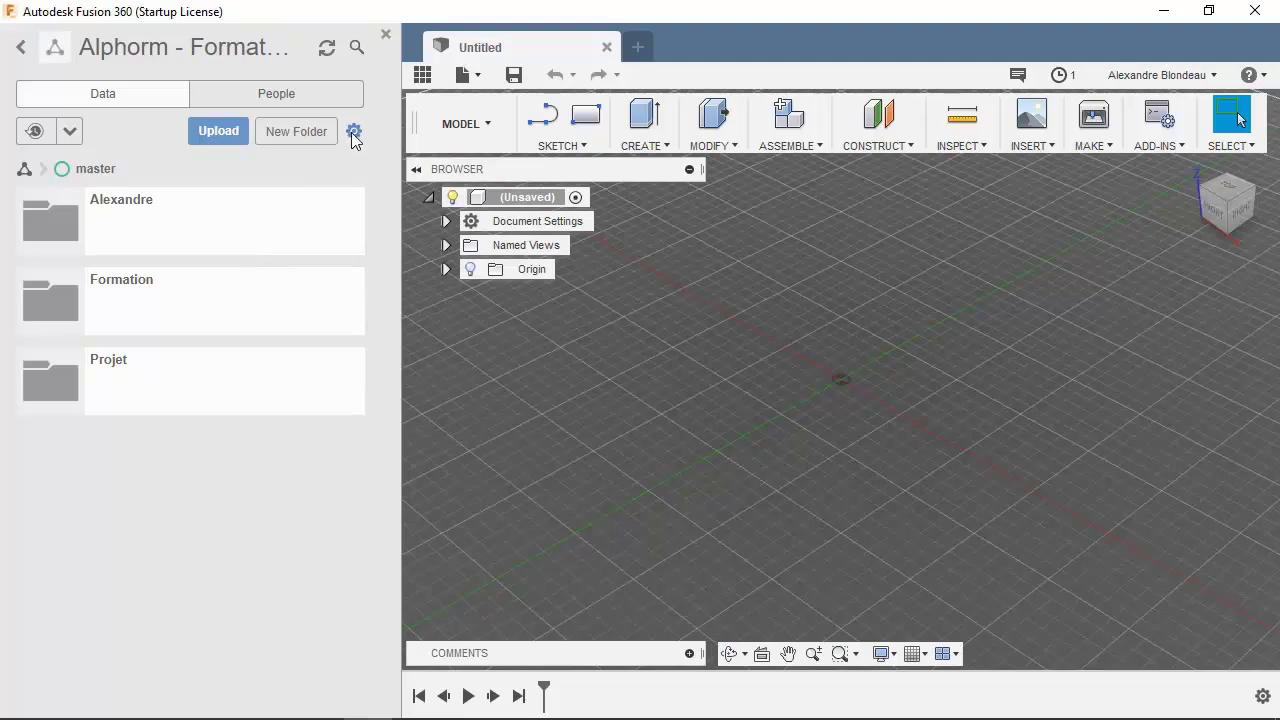
click(353, 134)
click(262, 223)
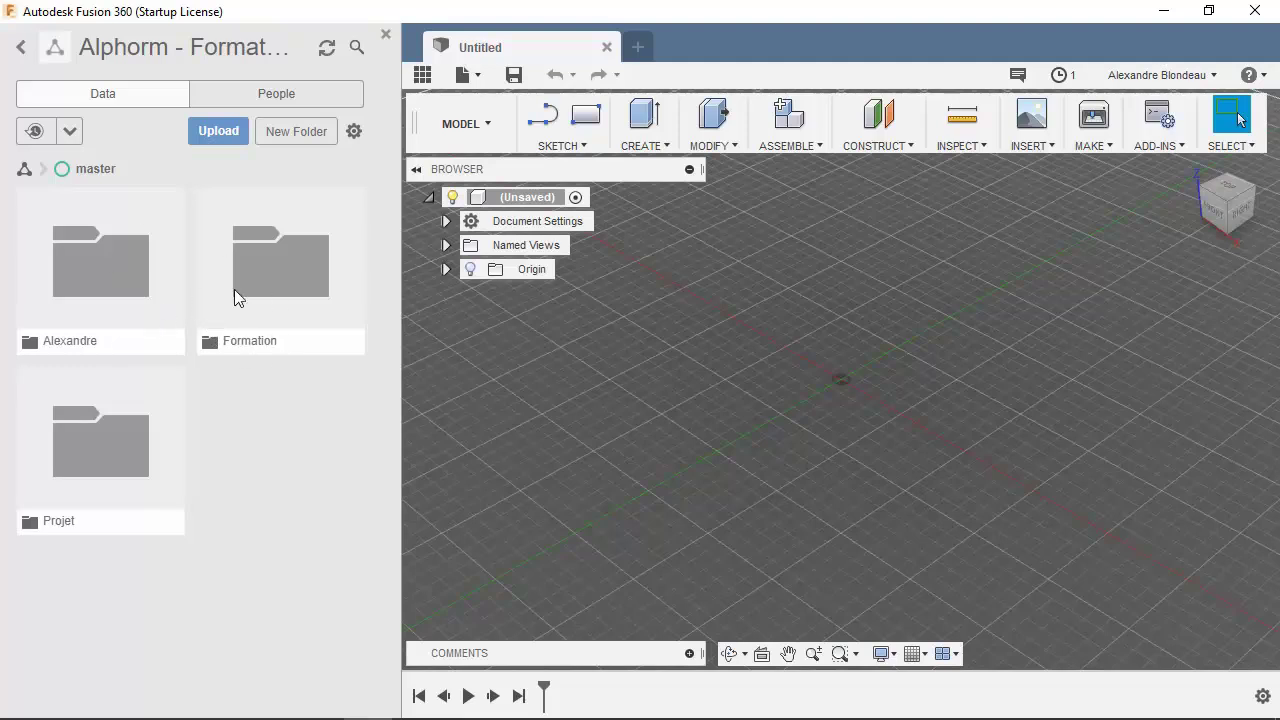
click(354, 132)
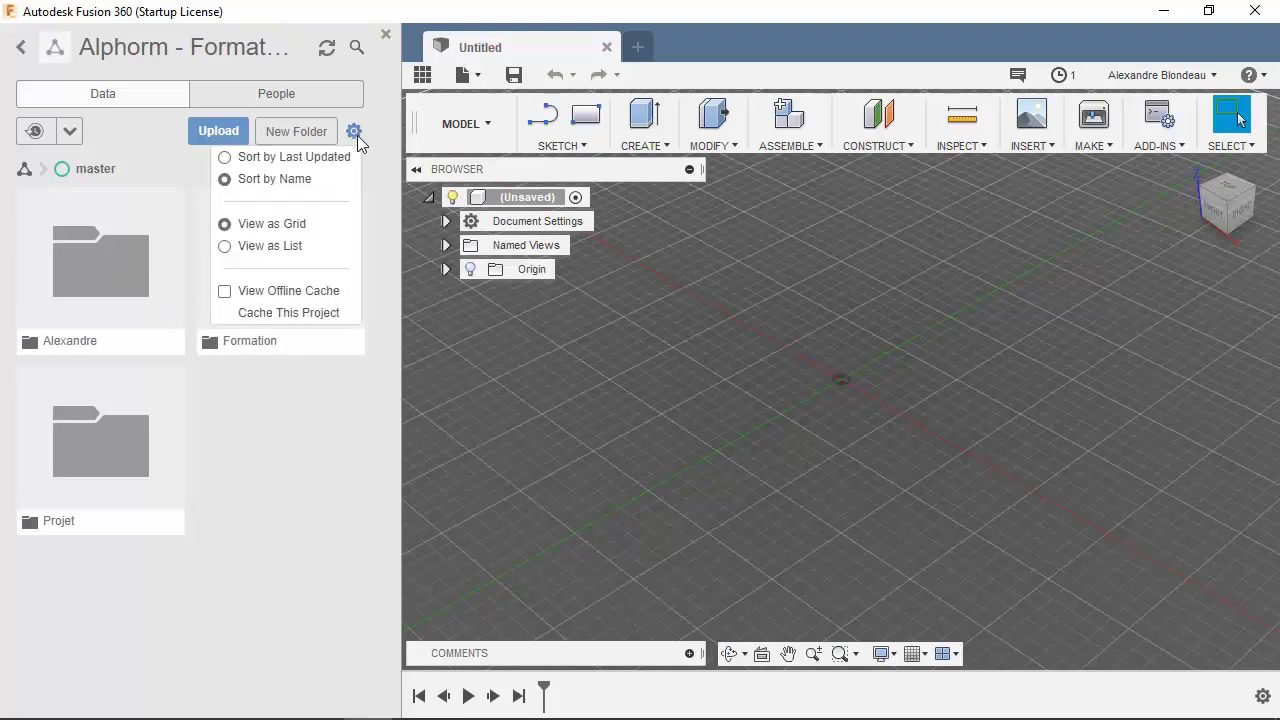
click(300, 247)
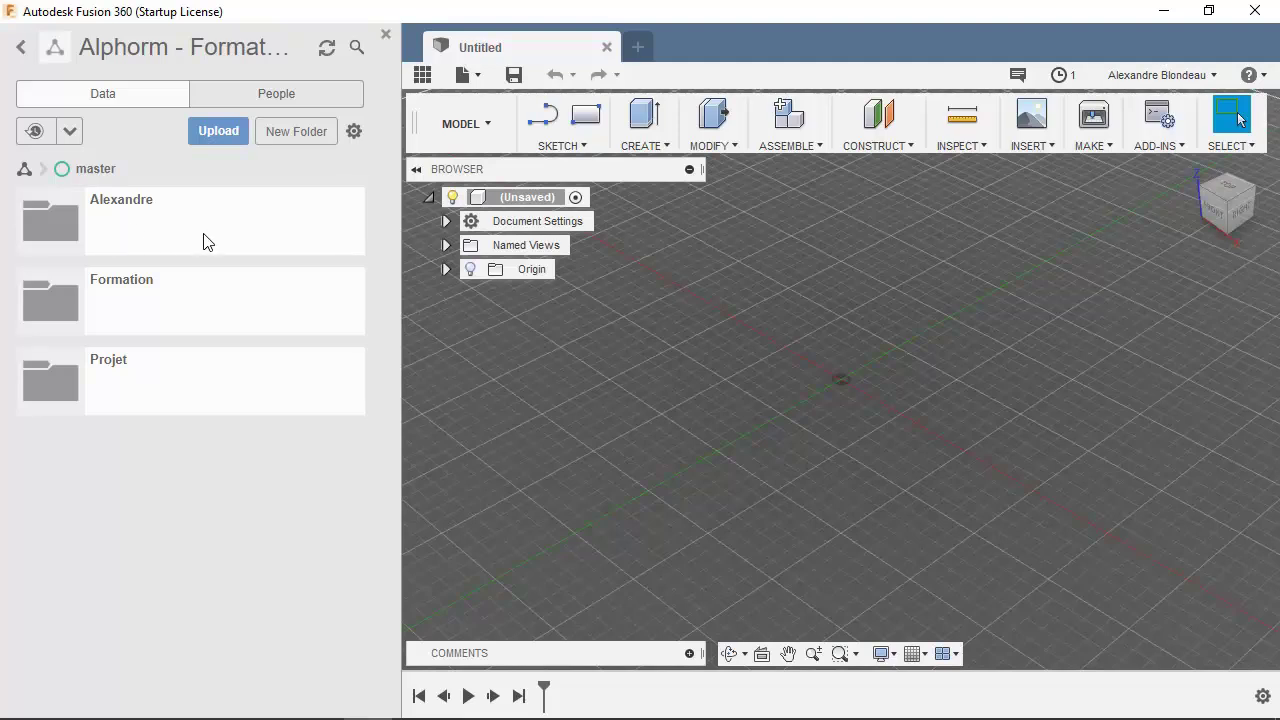
- Try the offline cache view for the project and turn it off again
click(354, 132)
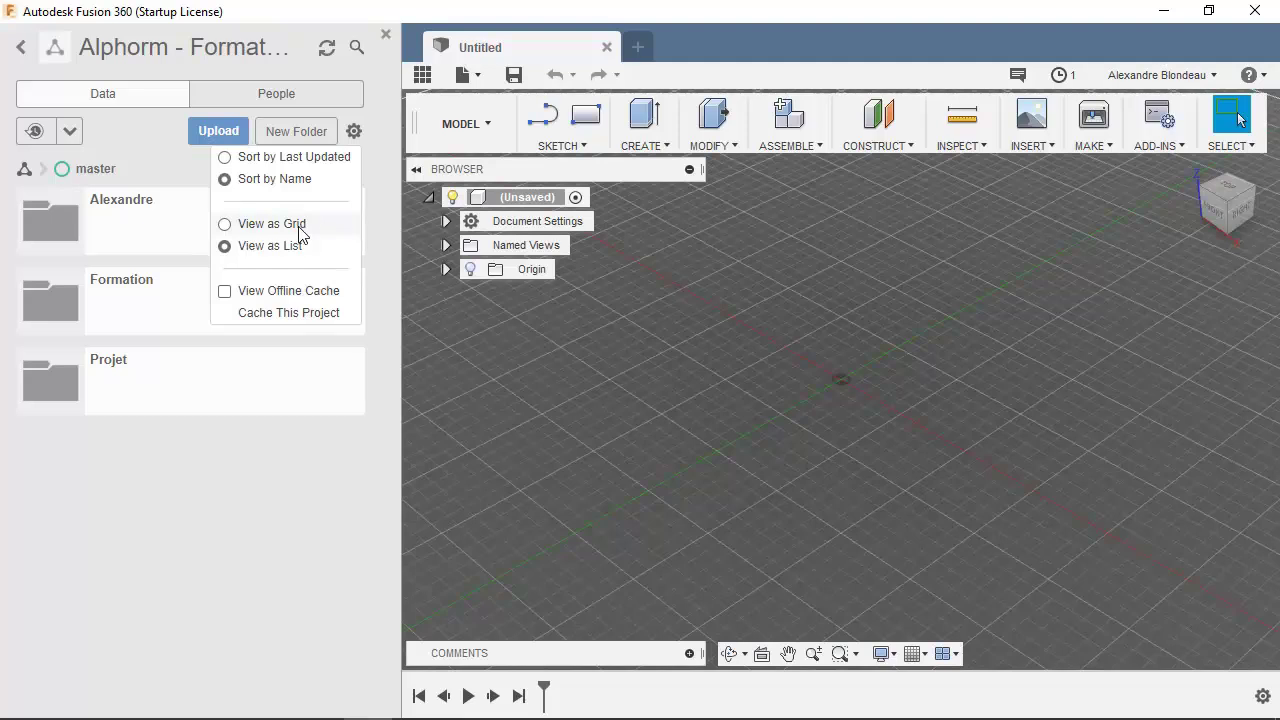
click(265, 292)
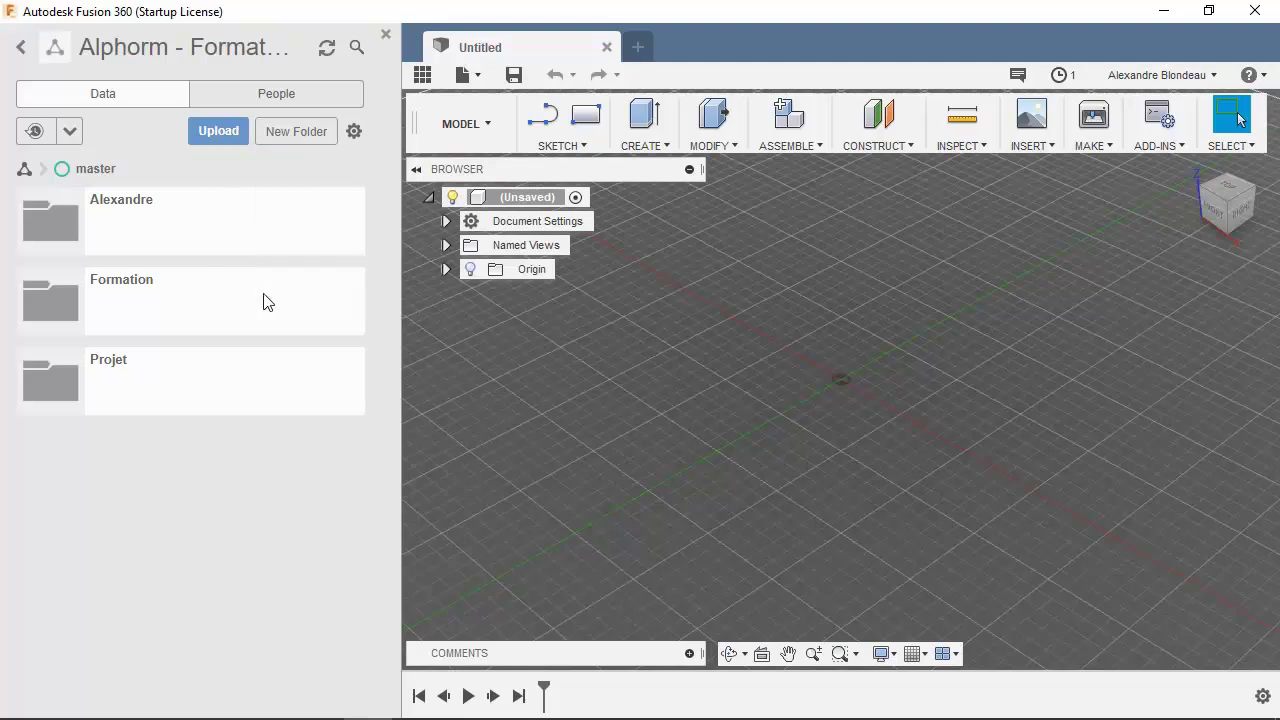
click(352, 132)
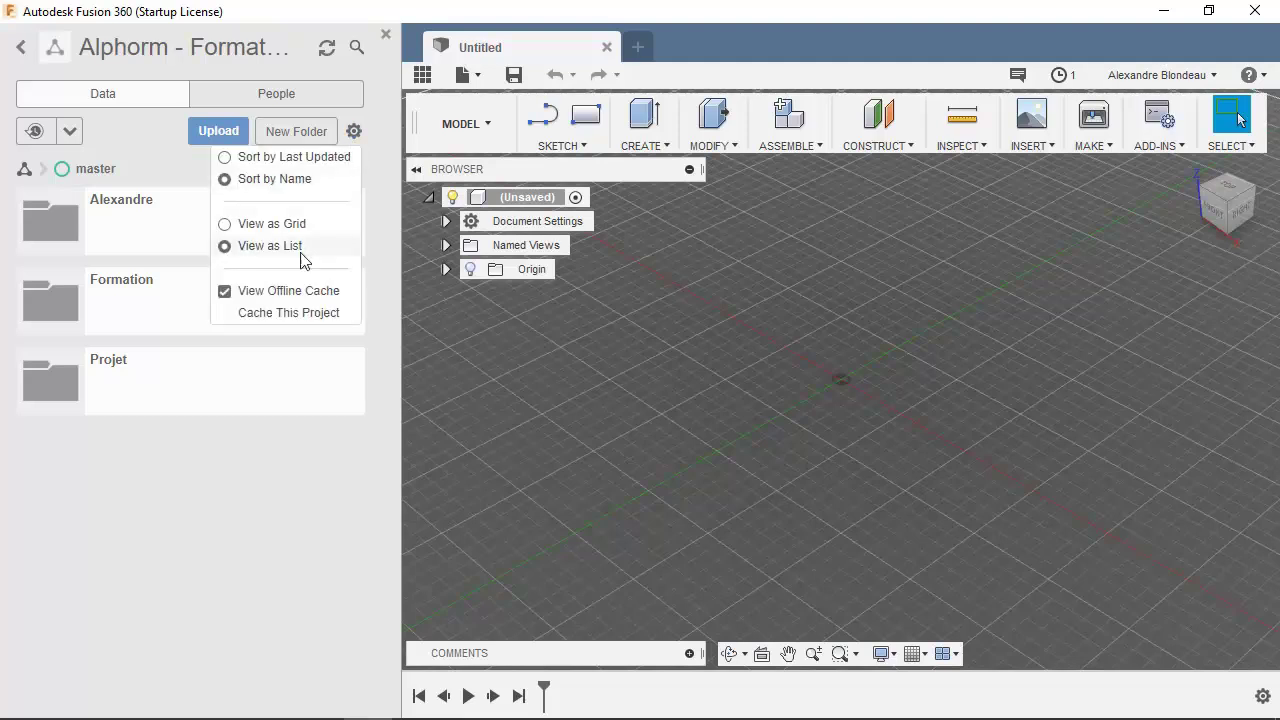
click(262, 292)
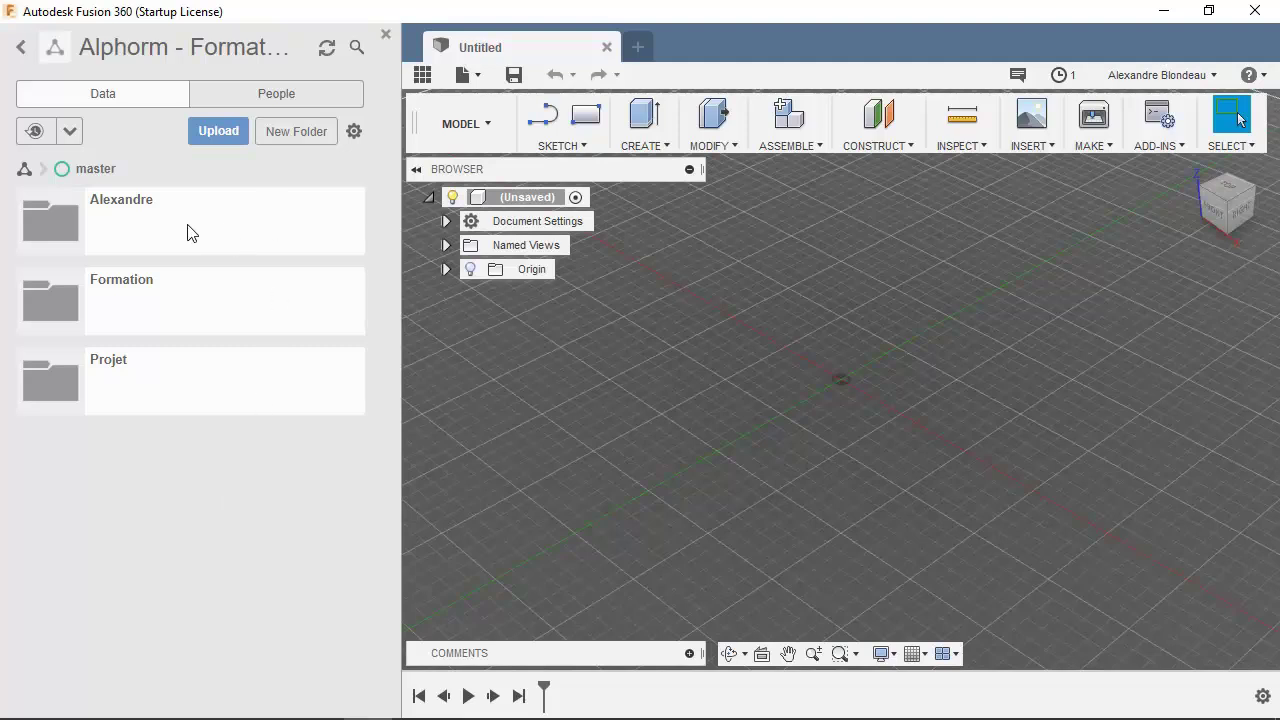
- View the project history and close it to return to the project's folders
click(70, 139)
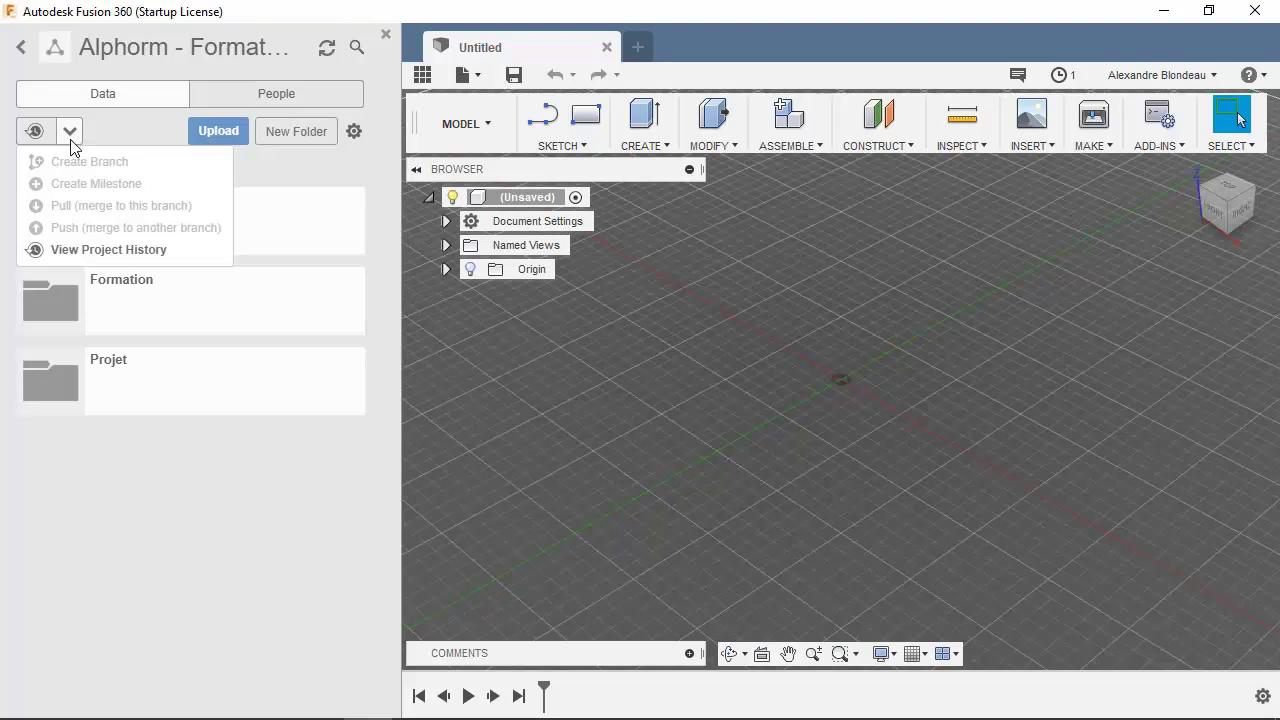
click(85, 252)
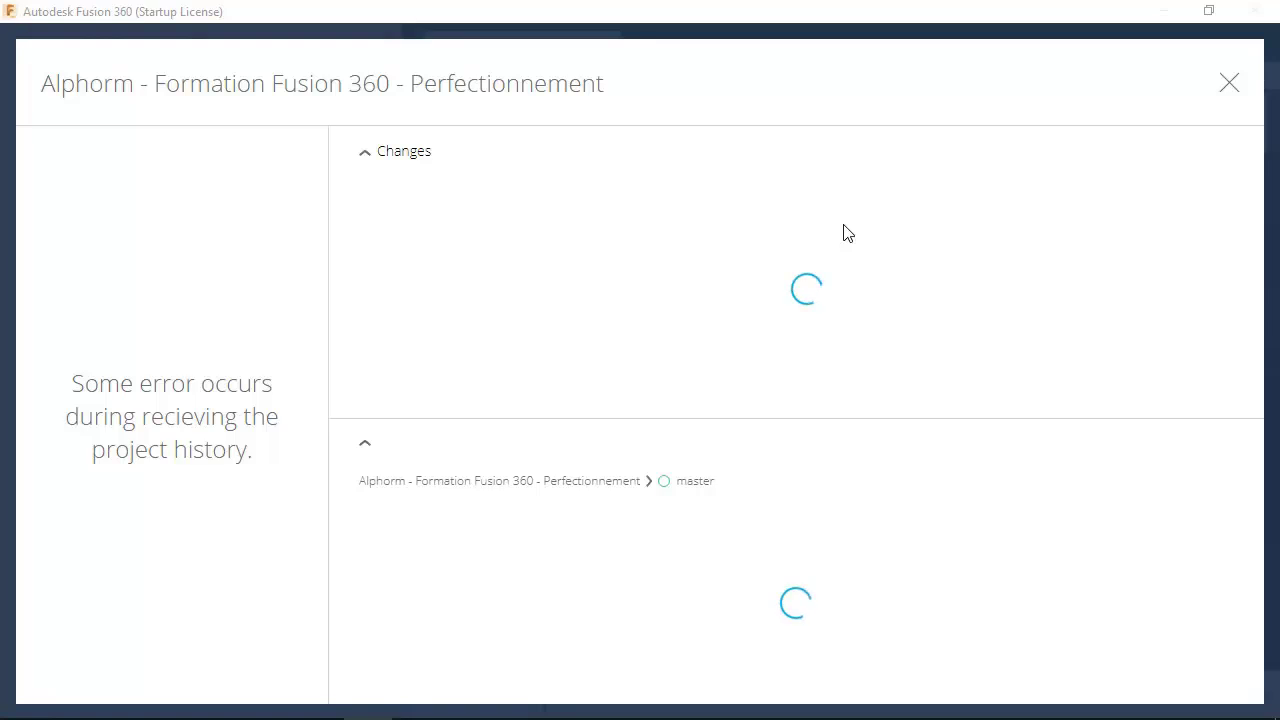
click(1230, 86)
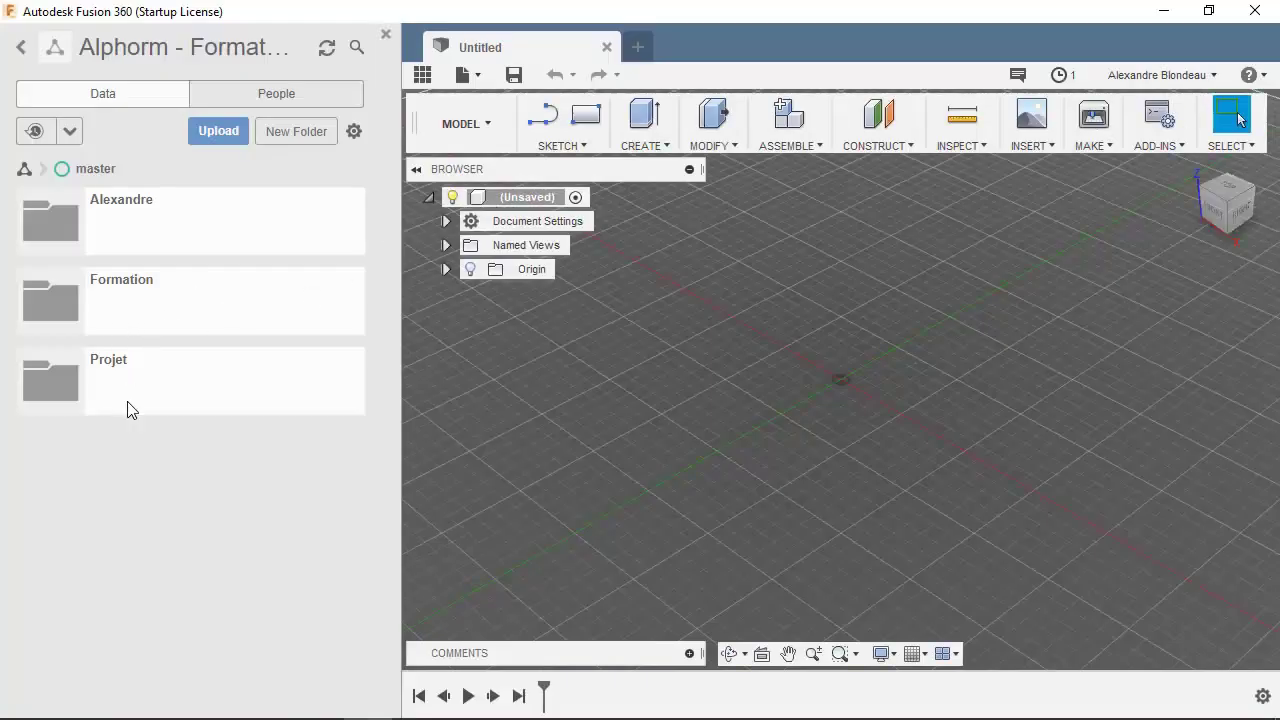
- Open the search for this project and return to its folder list without searching
click(355, 48)
key(BackSpace)
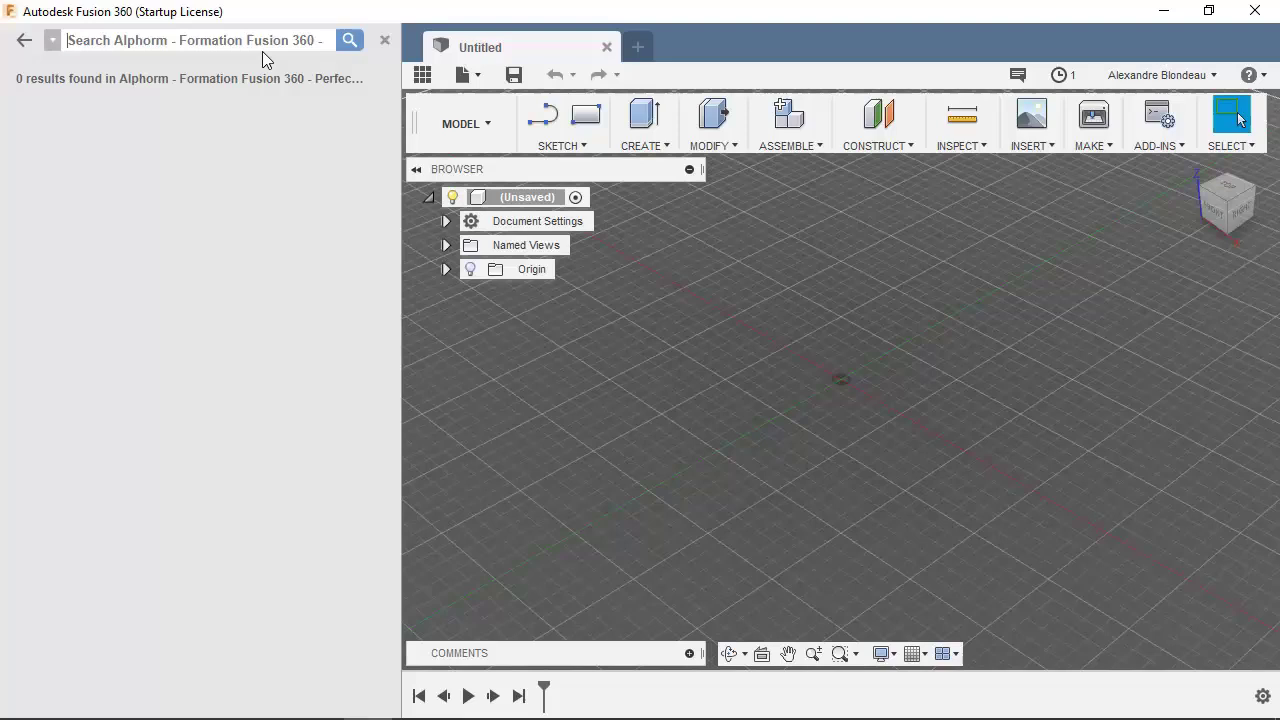
click(26, 43)
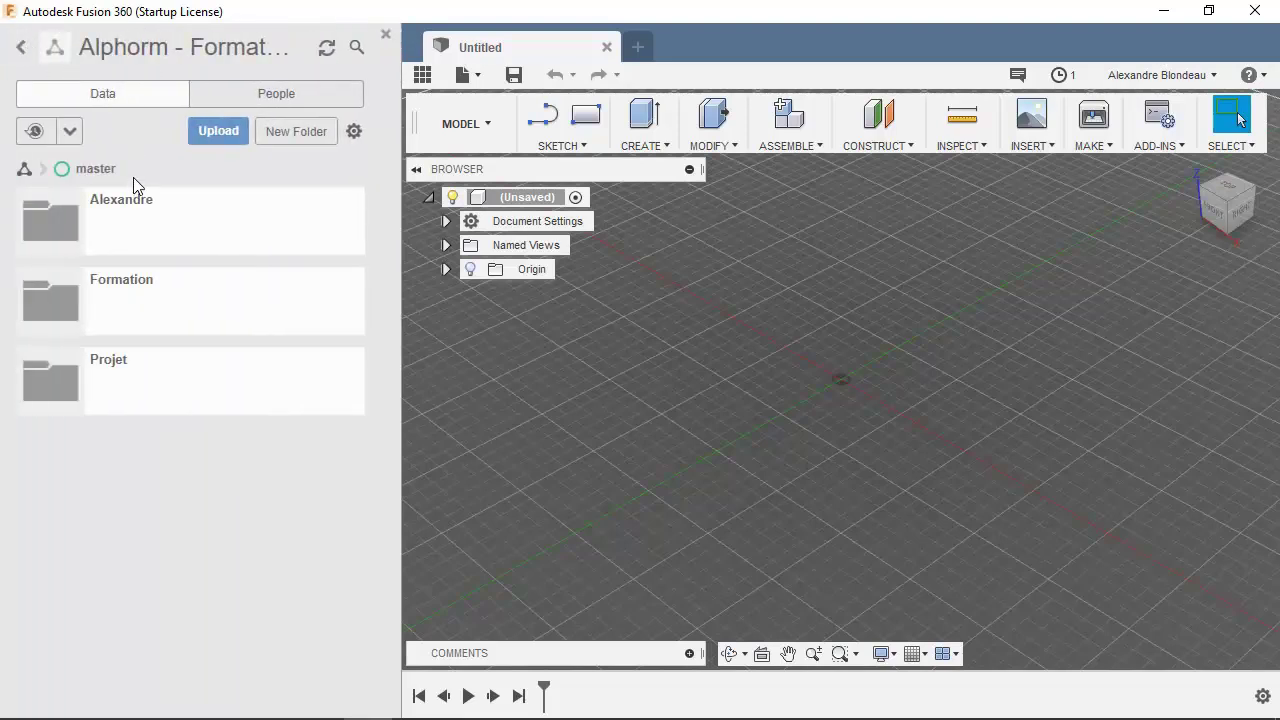